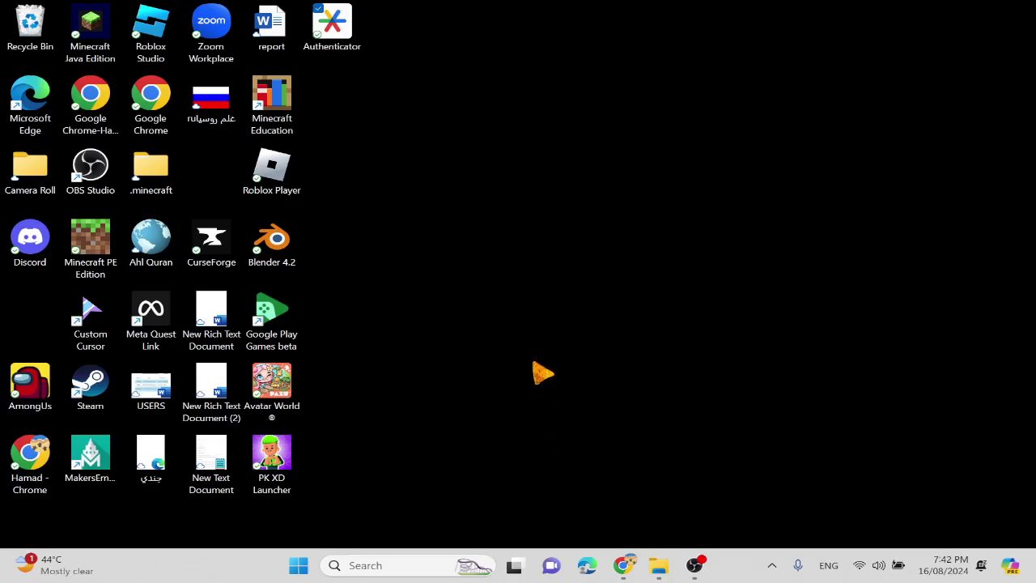
- Open Google Chrome with the third saved profile and search Google for BlueStacks
{"action": "double_click", "coordinate": [163, 128]}
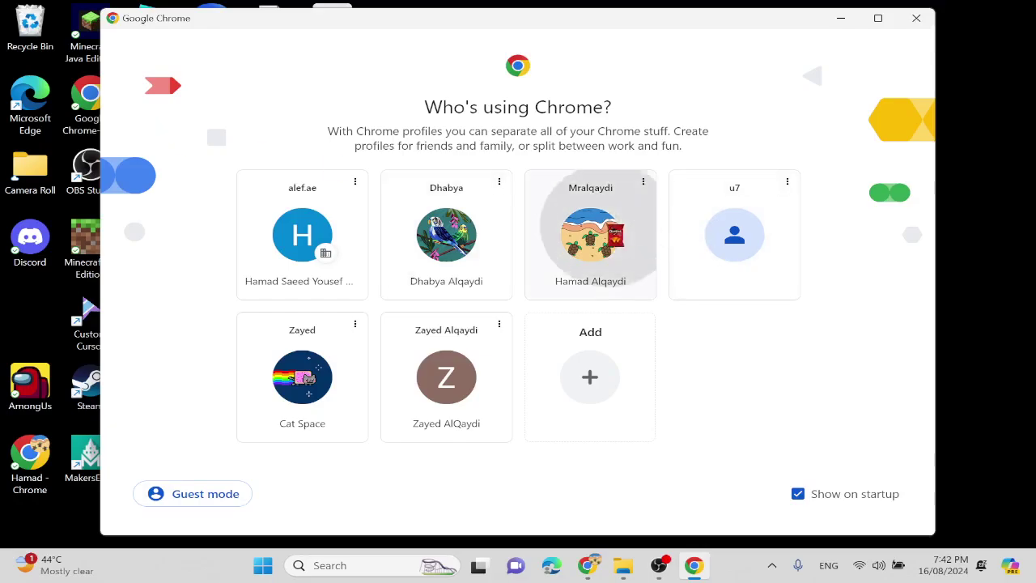
{"action": "left_click", "coordinate": [615, 235]}
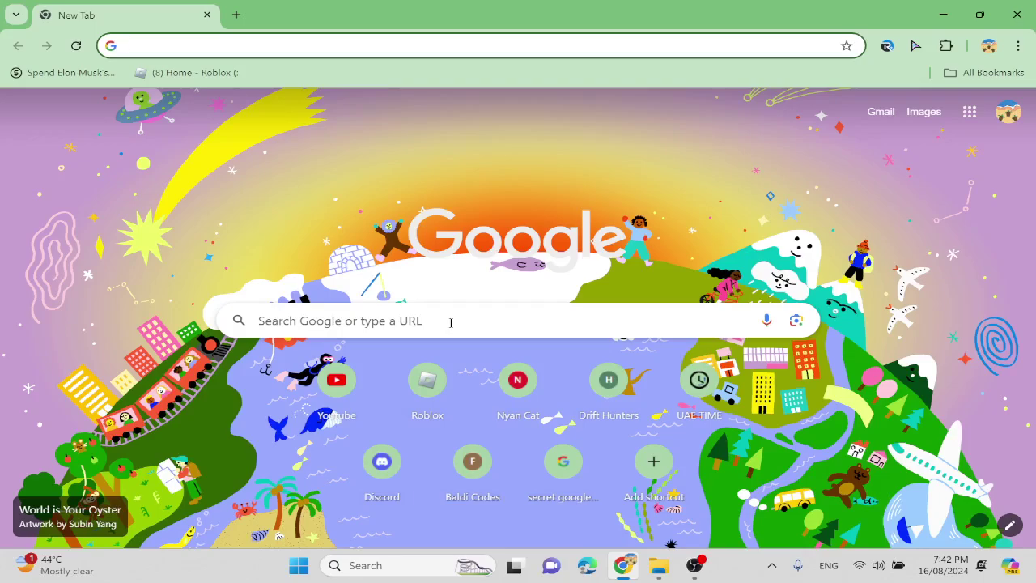
{"action": "left_click", "coordinate": [451, 323]}
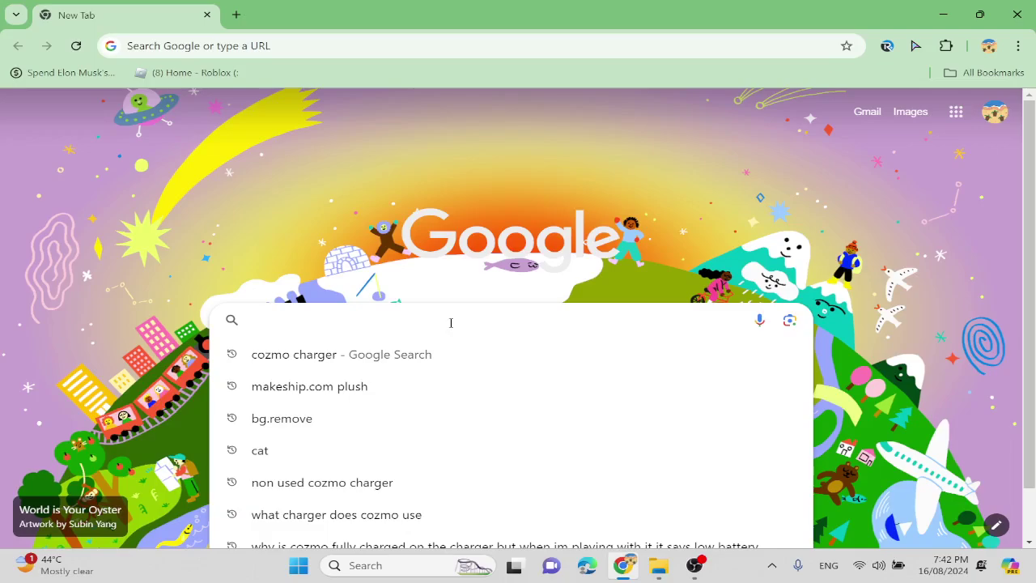
{"action": "type", "text": "blue"}
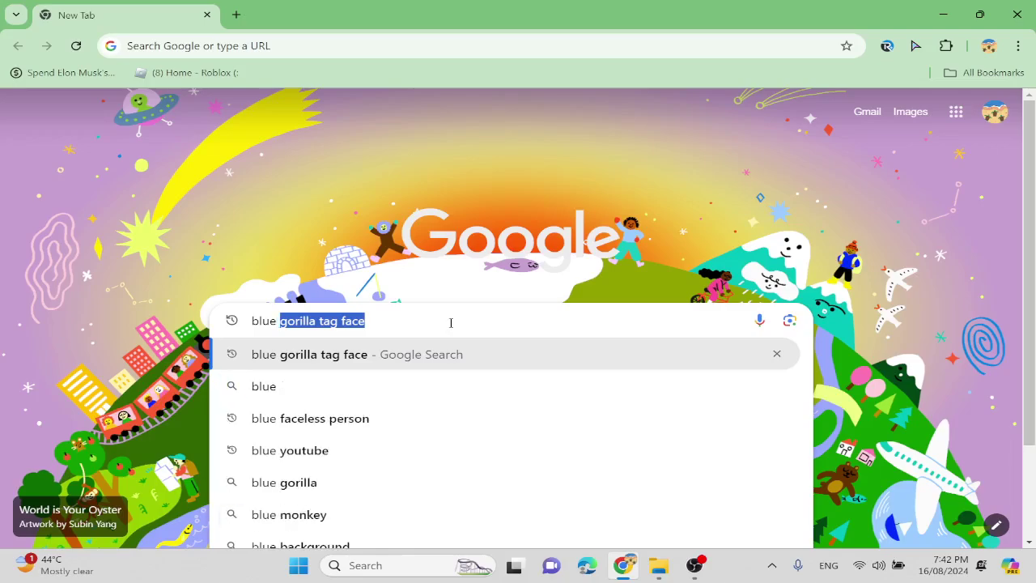
{"action": "key", "text": "BackSpace"}
{"action": "key", "text": "BackSpace"}
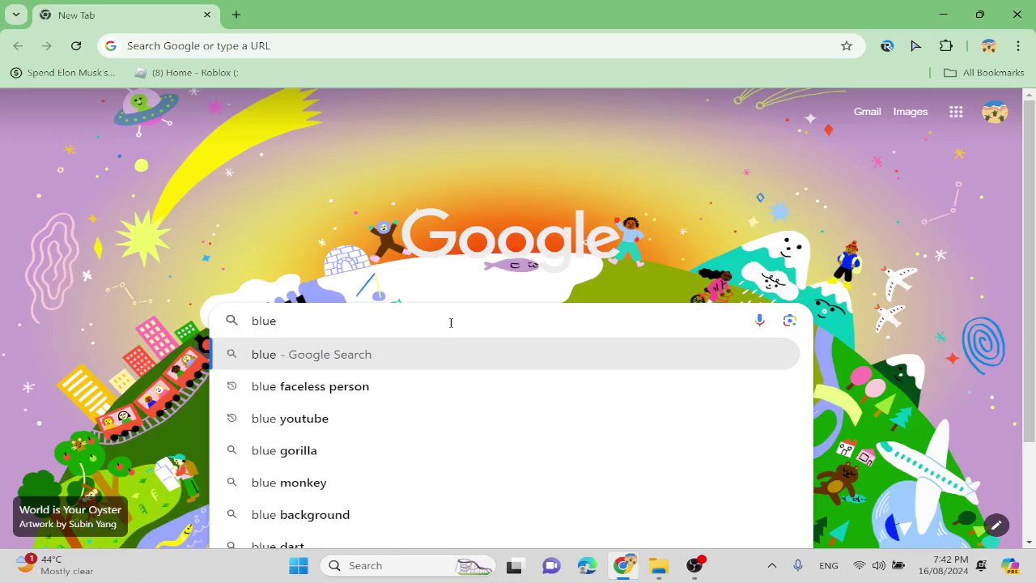
{"action": "type", "text": "esta"}
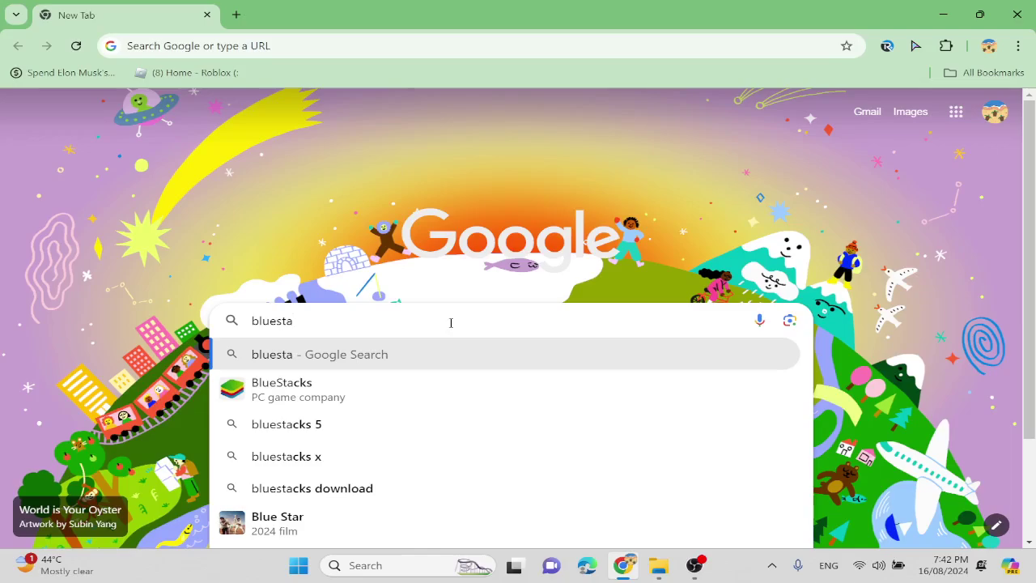
{"action": "left_click", "coordinate": [379, 396]}
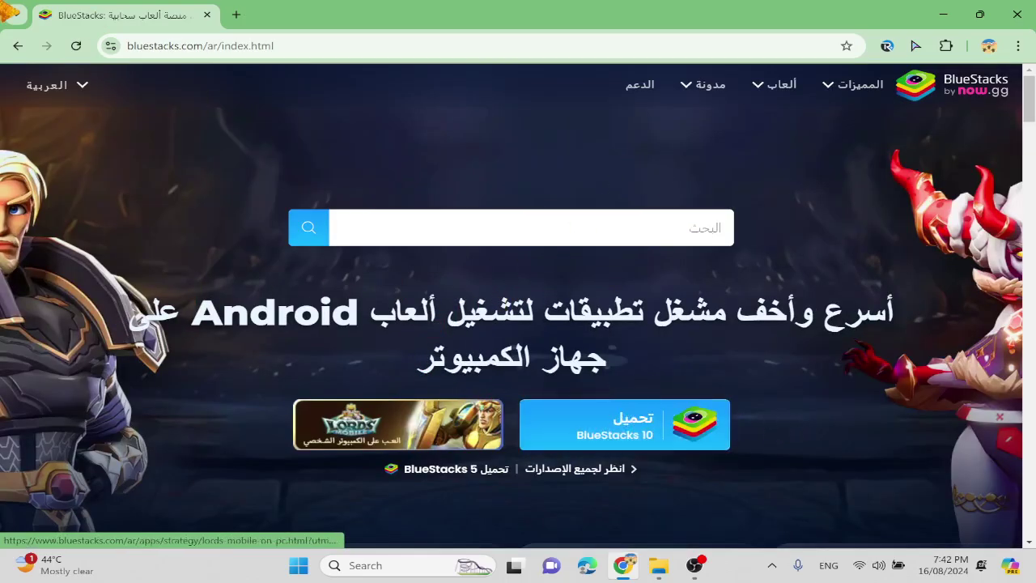
{"action": "left_click", "coordinate": [18, 46]}
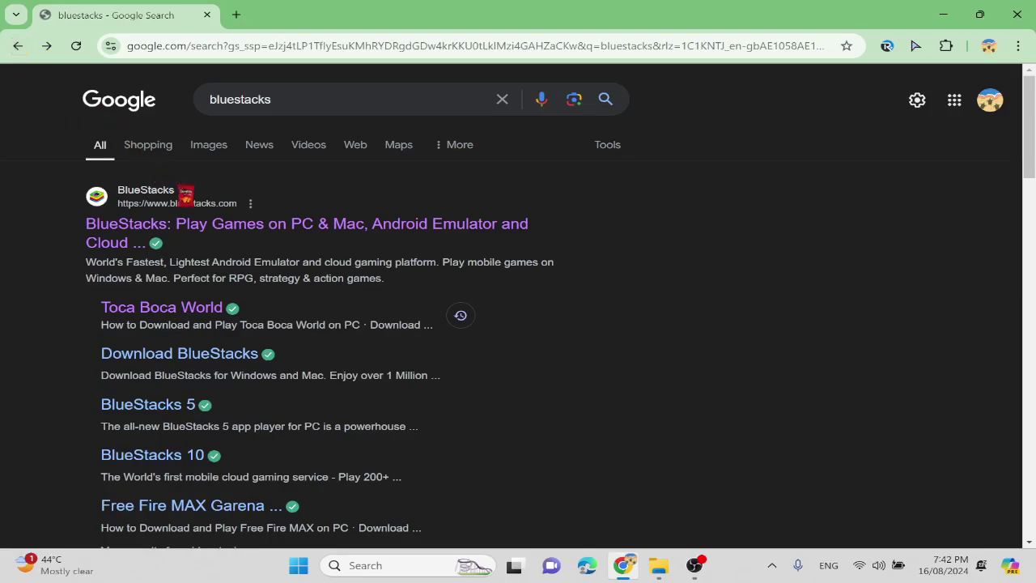
{"action": "left_click", "coordinate": [185, 309]}
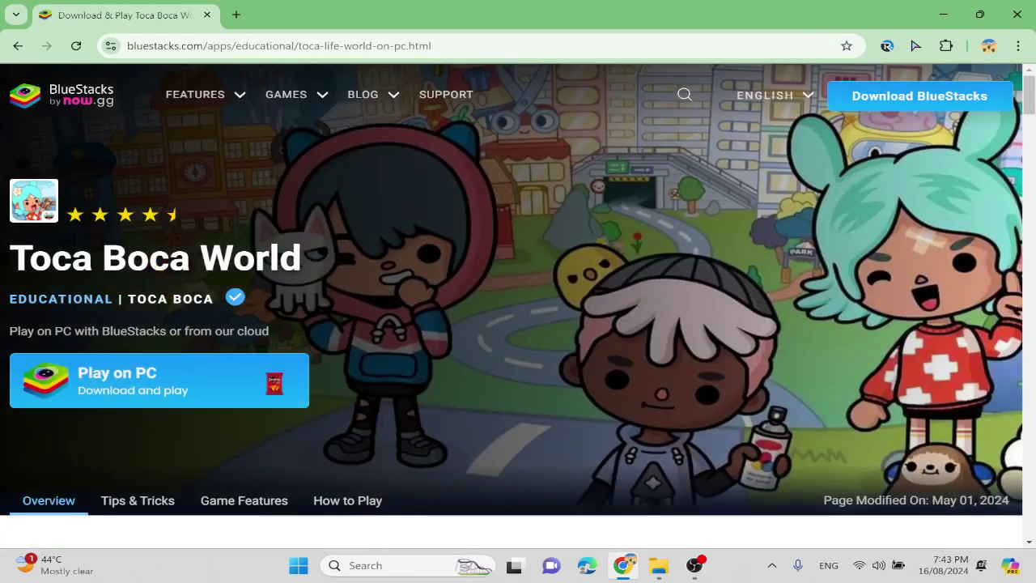
{"action": "left_click", "coordinate": [17, 45]}
{"action": "left_click", "coordinate": [139, 232]}
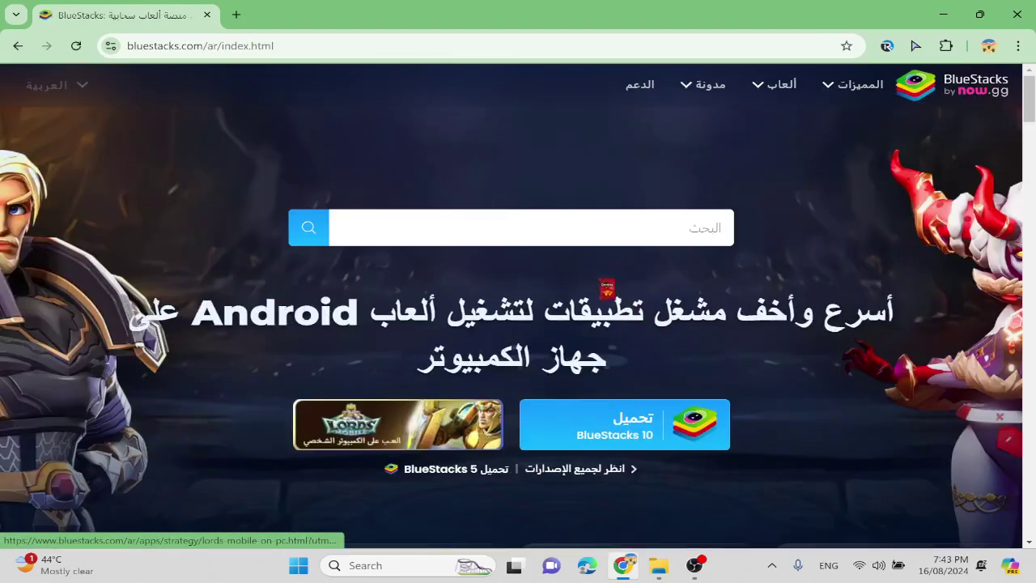
- Search the BlueStacks site for "toca boca" and open the Toca Boca World game page
{"action": "type", "text": "toca boc"}
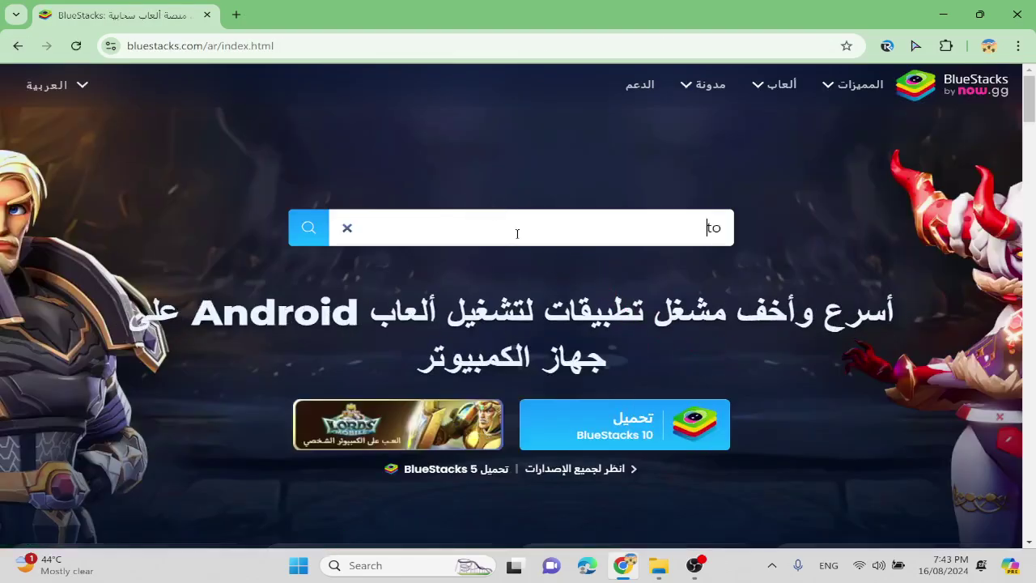
{"action": "type", "text": "a"}
{"action": "key", "text": "Return"}
{"action": "left_click", "coordinate": [617, 315]}
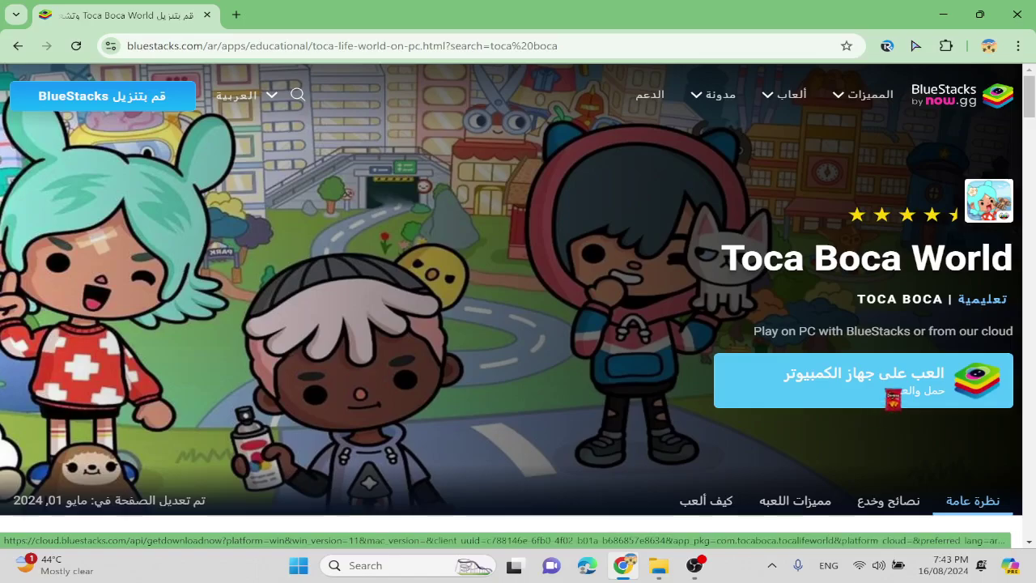
- Download the BlueStacks installer from the Toca Boca World page and show it in the Downloads folder
{"action": "left_click", "coordinate": [894, 399]}
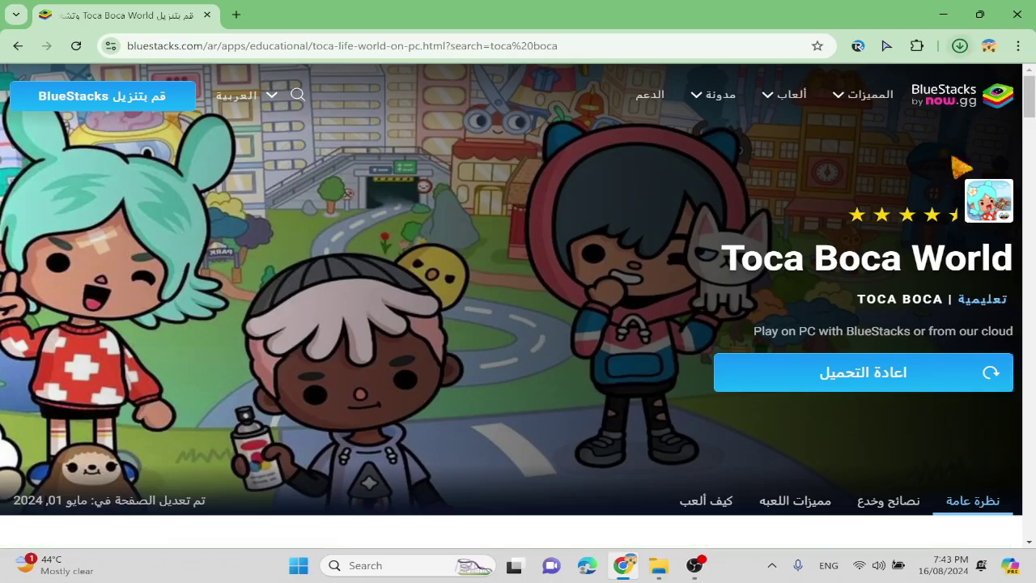
{"action": "left_click", "coordinate": [960, 46]}
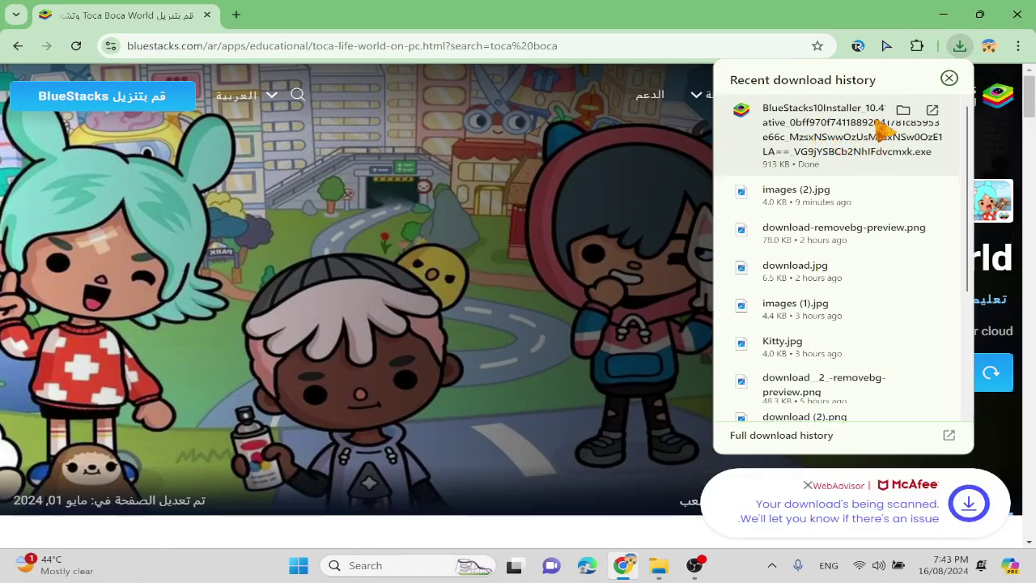
{"action": "left_click", "coordinate": [902, 117]}
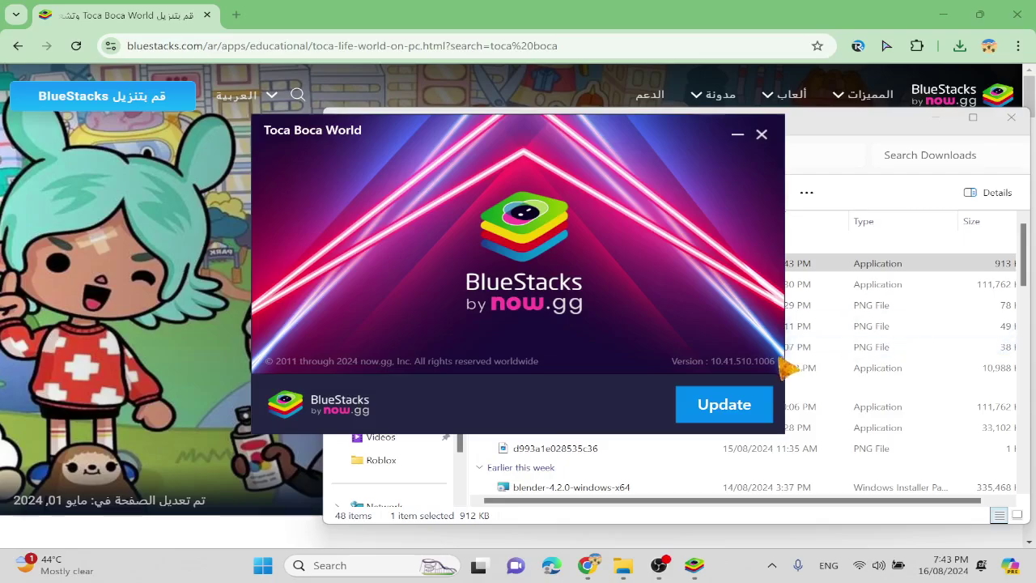
- Start the BlueStacks update in the Toca Boca World installer and agree to the Terms of Use
{"action": "left_click", "coordinate": [738, 402]}
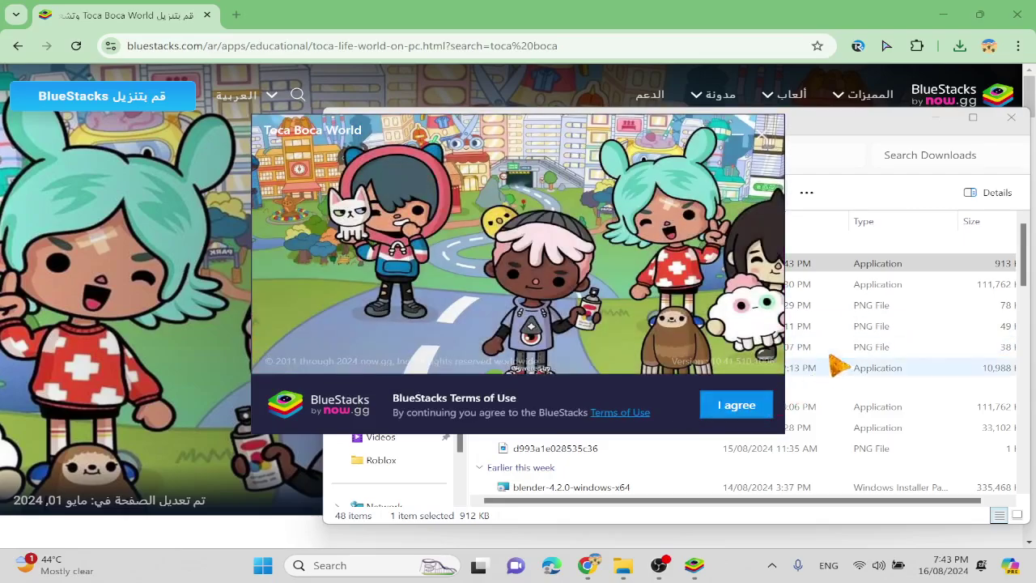
{"action": "left_click", "coordinate": [737, 413]}
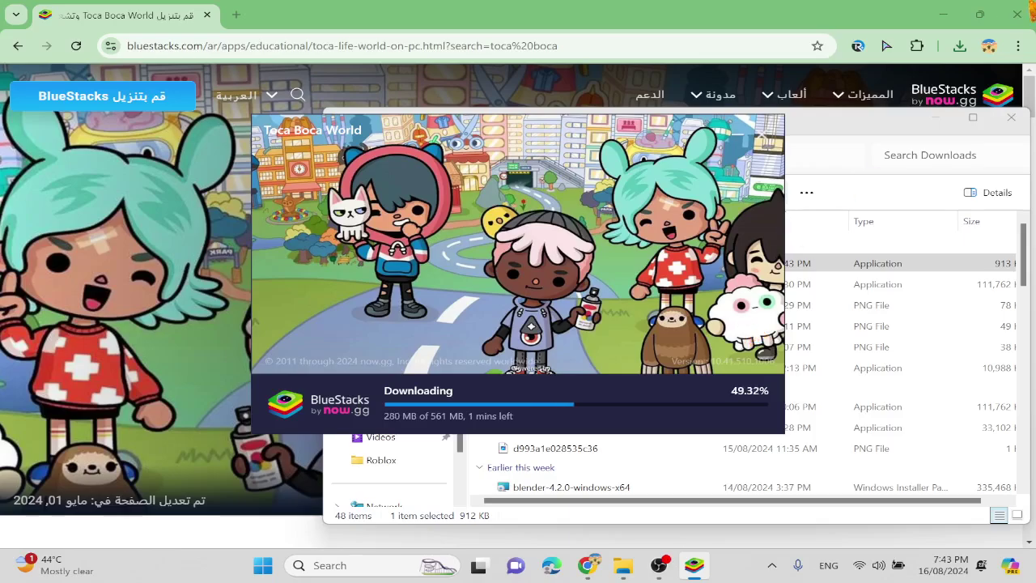
{"action": "left_click", "coordinate": [960, 46]}
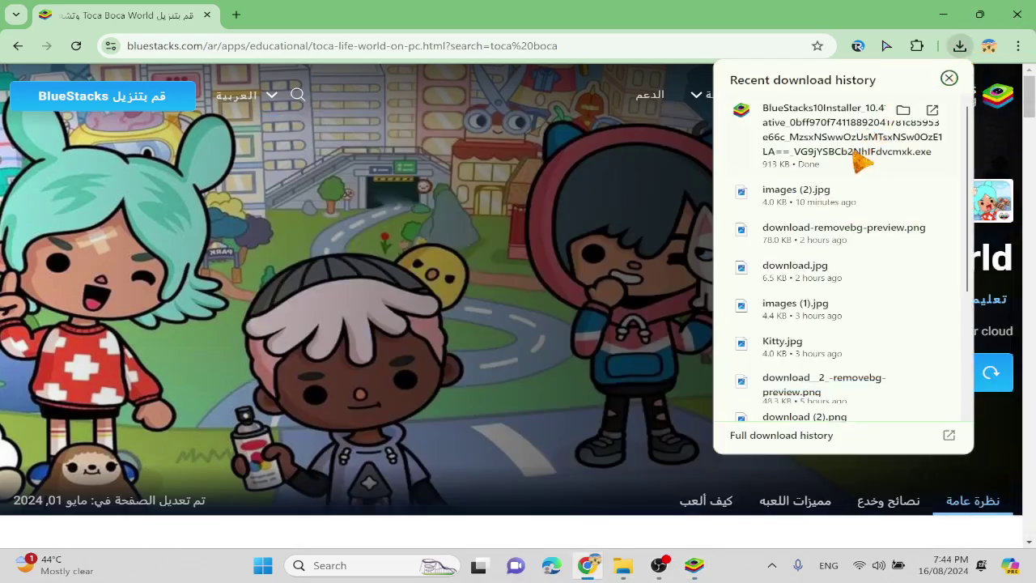
{"action": "left_click", "coordinate": [904, 109]}
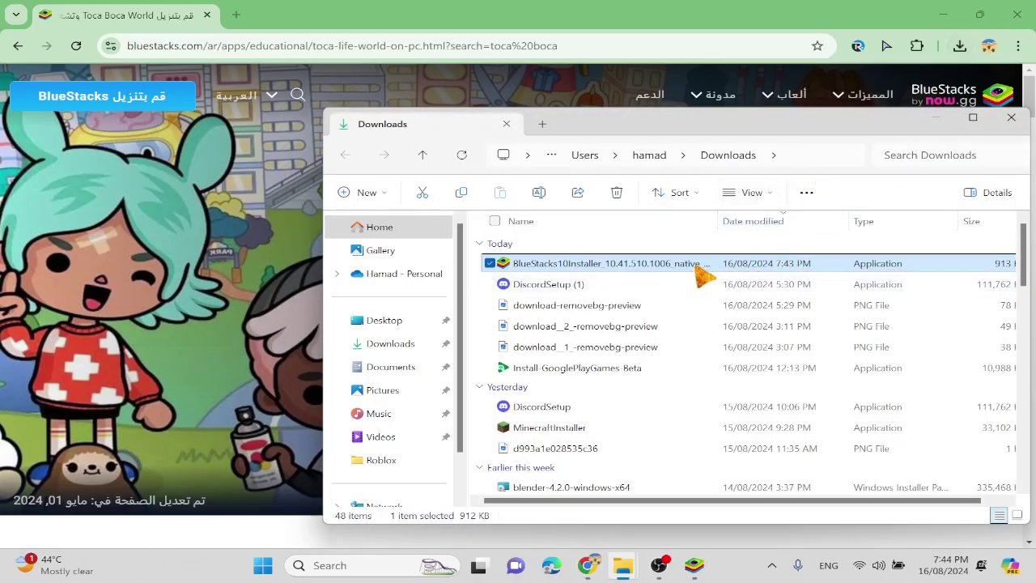
{"action": "left_click", "coordinate": [662, 567]}
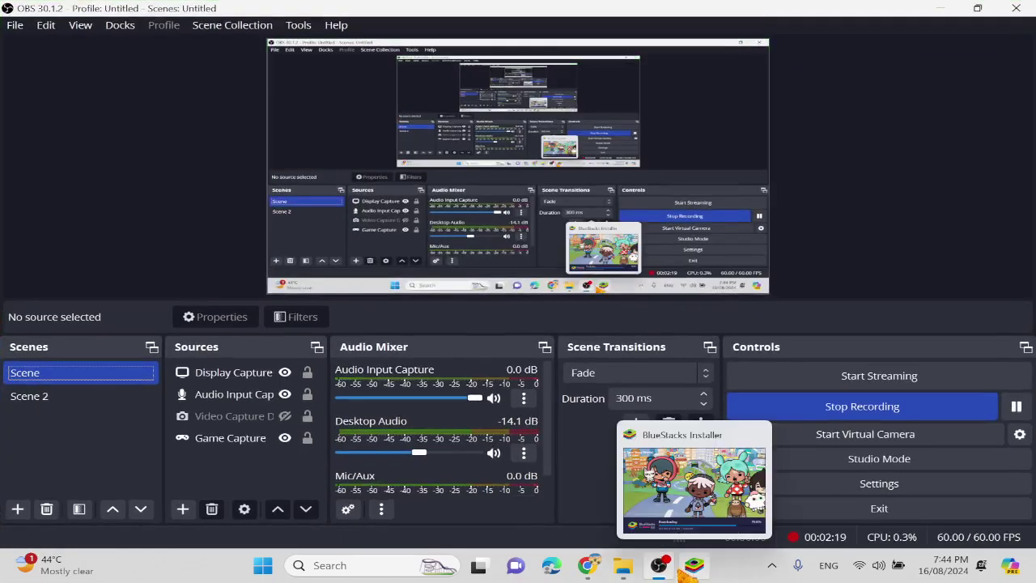
{"action": "left_click", "coordinate": [692, 567]}
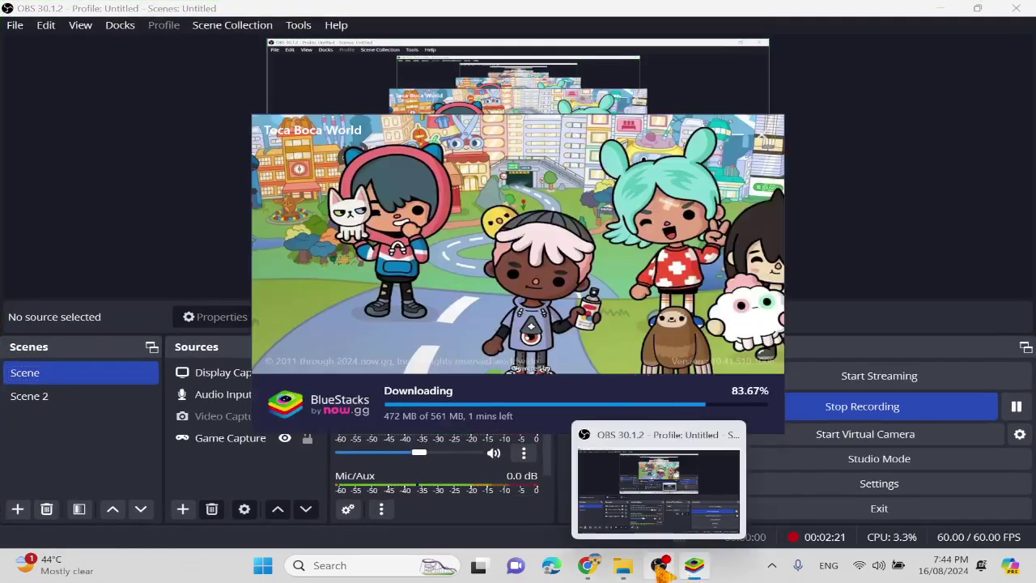
{"action": "left_click", "coordinate": [662, 565]}
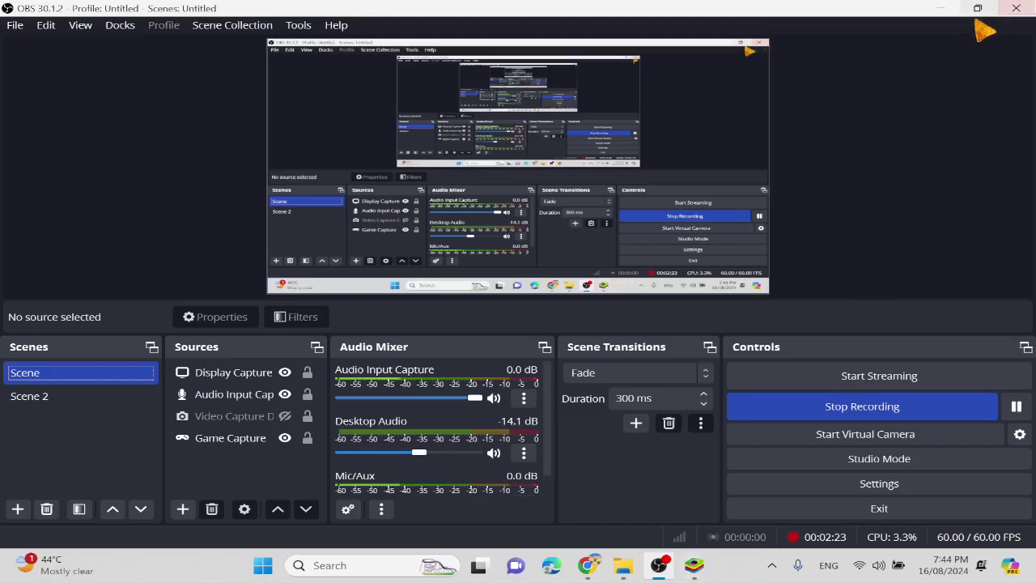
{"action": "left_click", "coordinate": [942, 9]}
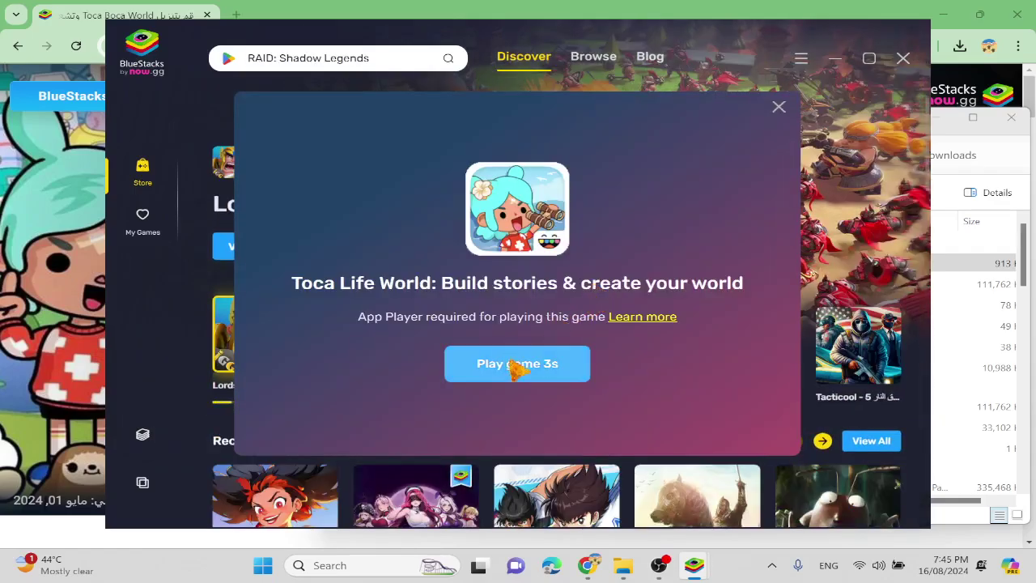
- Start the Toca Life World game in BlueStacks, opening Toca World from the games installed in App Player
{"action": "left_click", "coordinate": [546, 365]}
{"action": "left_click", "coordinate": [546, 365]}
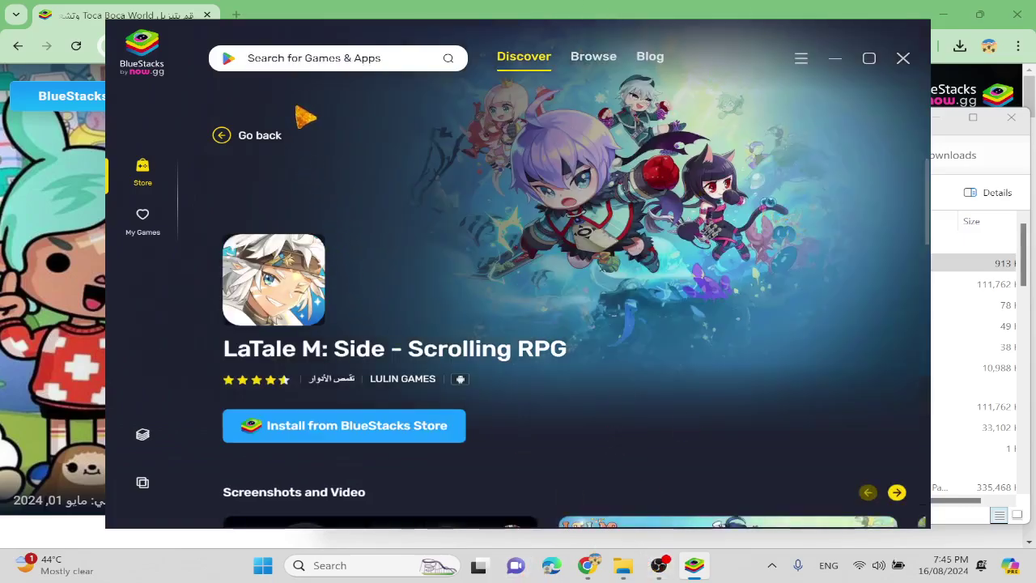
{"action": "left_click", "coordinate": [144, 215]}
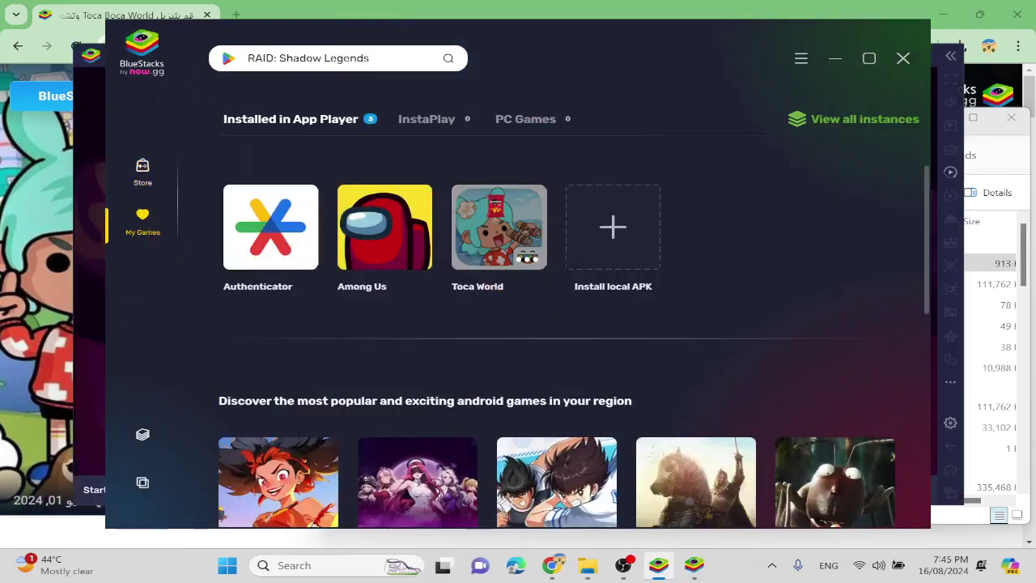
{"action": "left_click", "coordinate": [499, 226]}
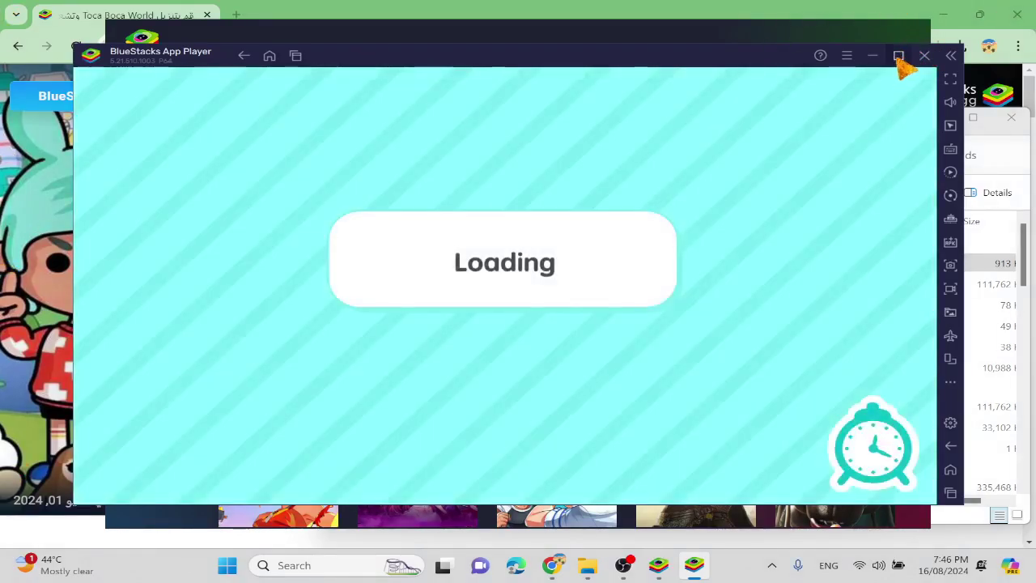
- Maximize the App Player, switch it to fullscreen, and start play from the Toca Boca World title screen
{"action": "left_click", "coordinate": [899, 55]}
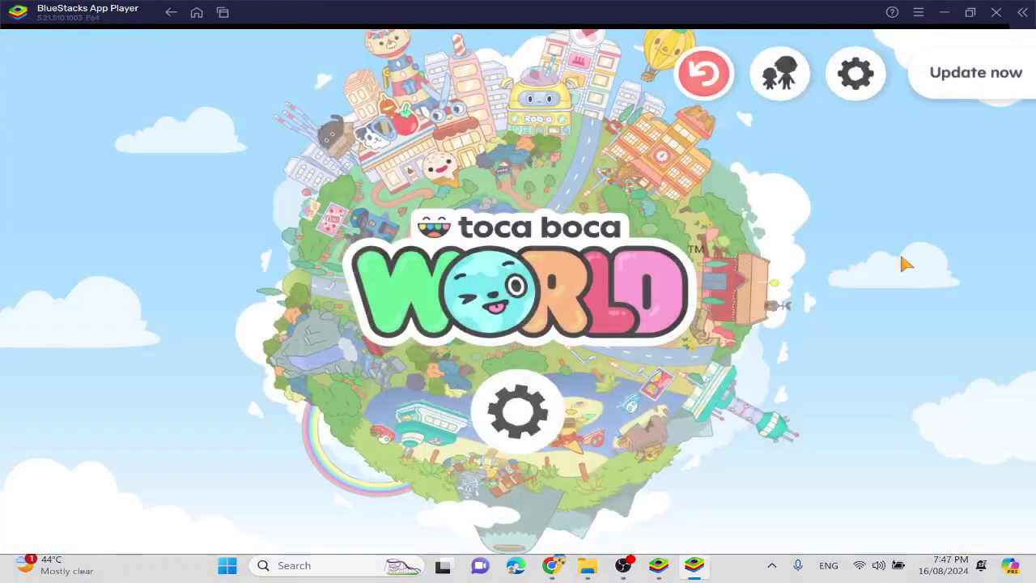
{"action": "key", "text": "F11"}
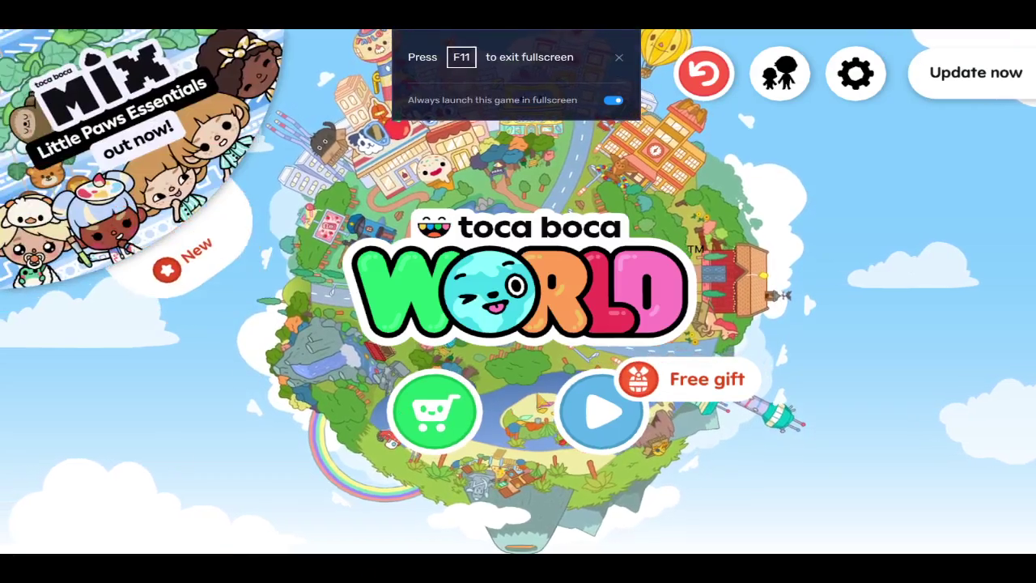
{"action": "left_click", "coordinate": [601, 412]}
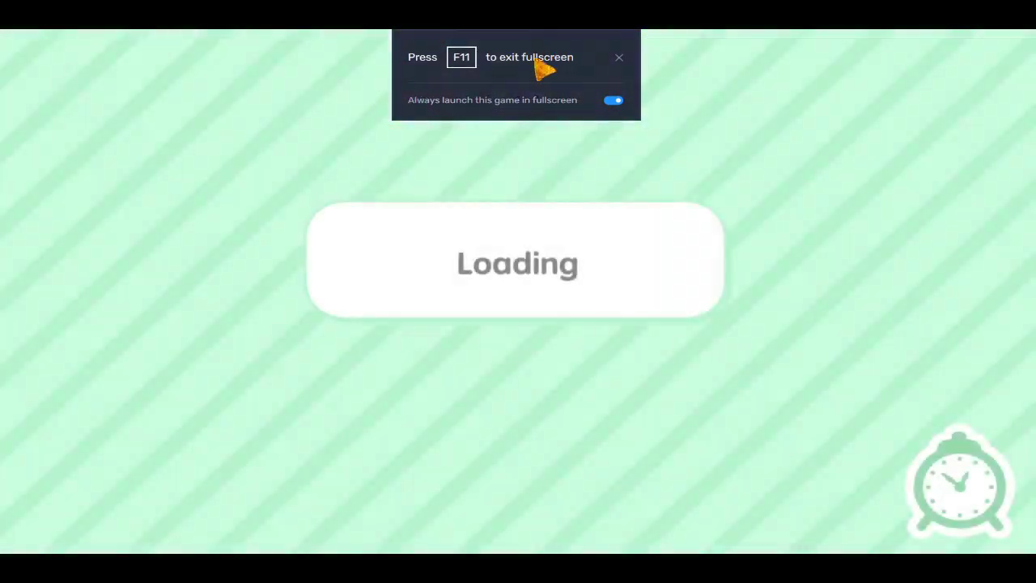